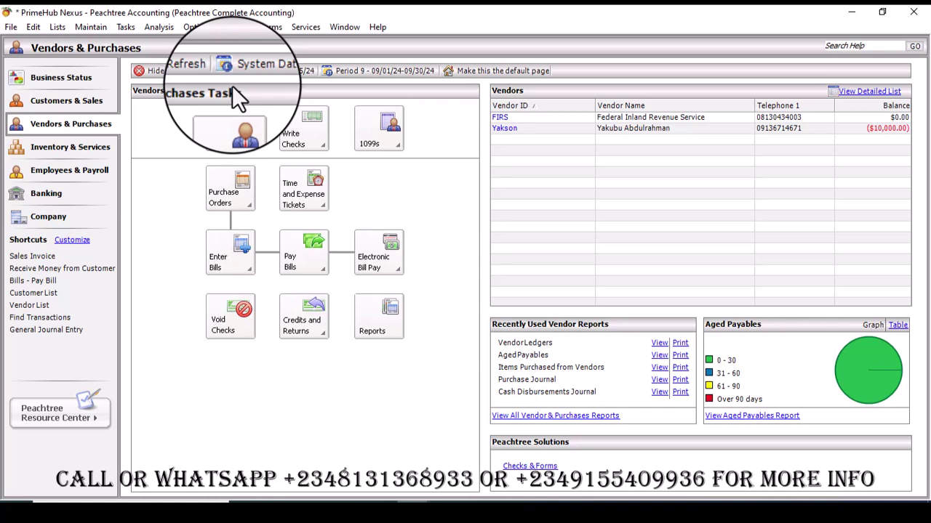
# - Open the Tasks menu on the Vendors & Purchases page
pyautogui.click(120, 26)
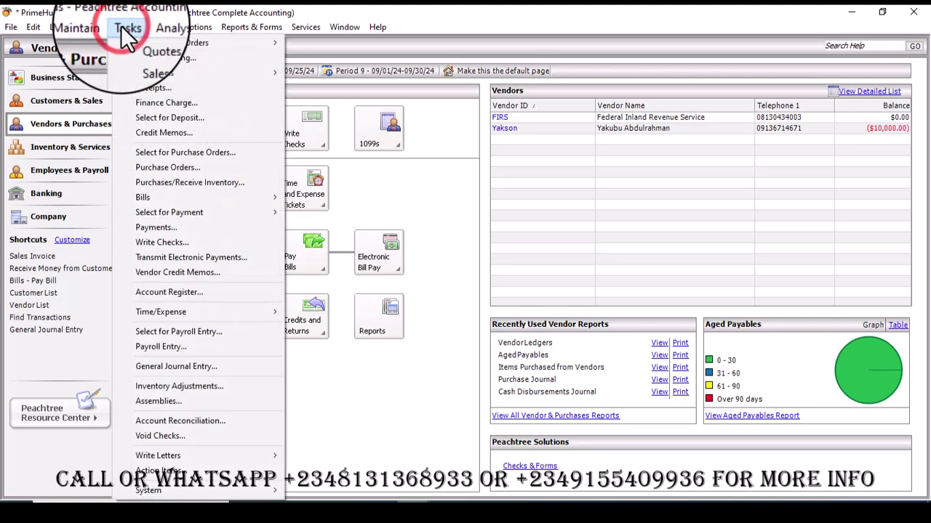
# - Start a new full-screen vendor payment with Yakson as the payee
pyautogui.click(187, 230)
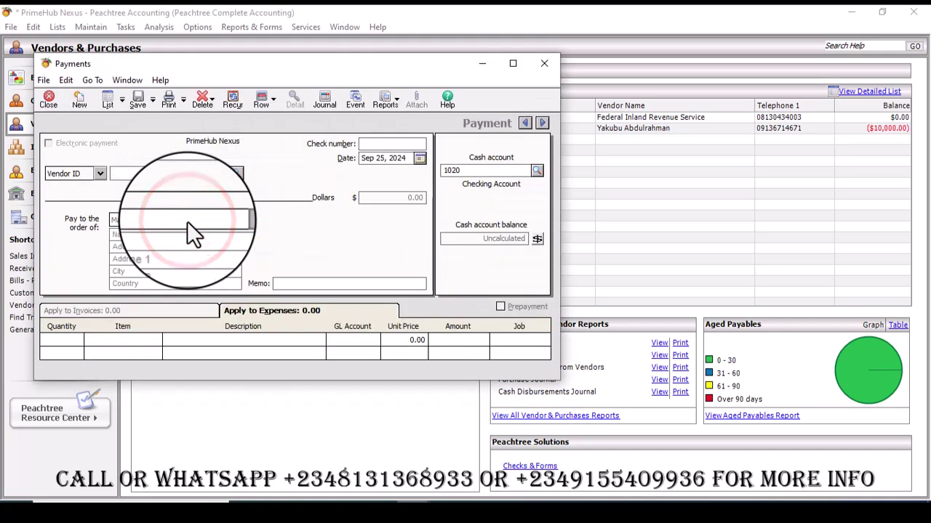
pyautogui.click(511, 60)
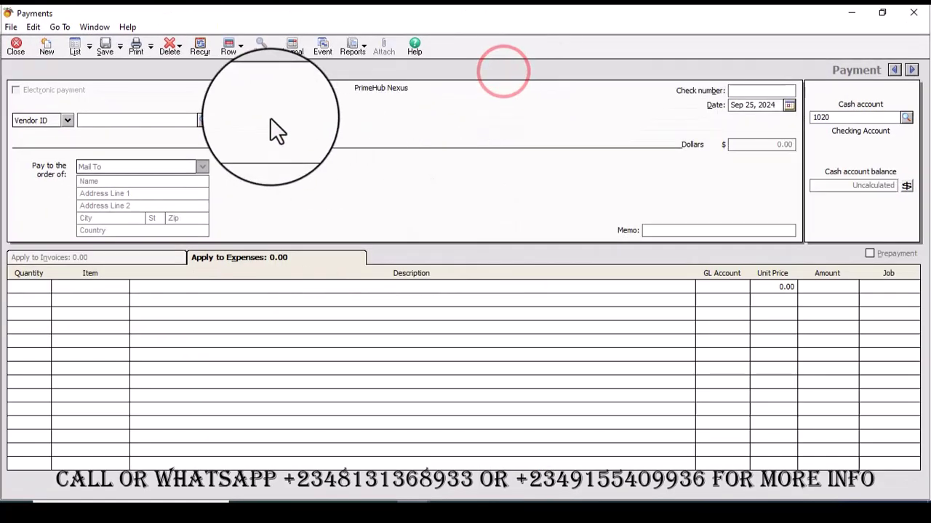
pyautogui.click(205, 120)
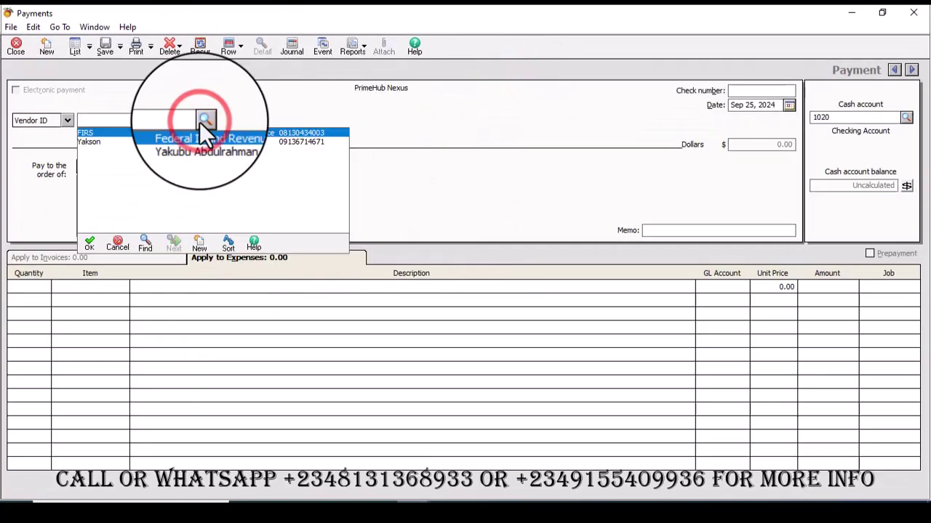
pyautogui.doubleClick(97, 144)
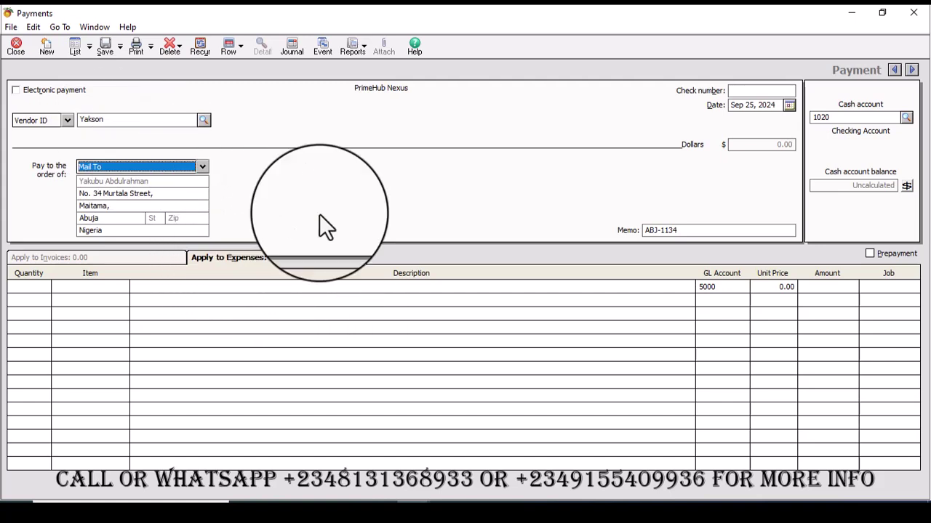
# - Enter check number 12761 and set the payment date to Sep 25, 2024
pyautogui.click(772, 90)
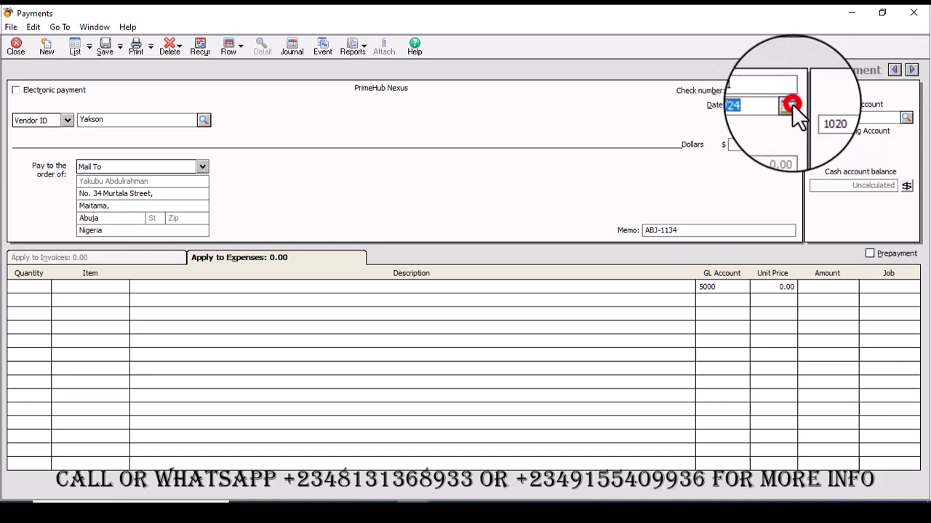
pyautogui.click(792, 104)
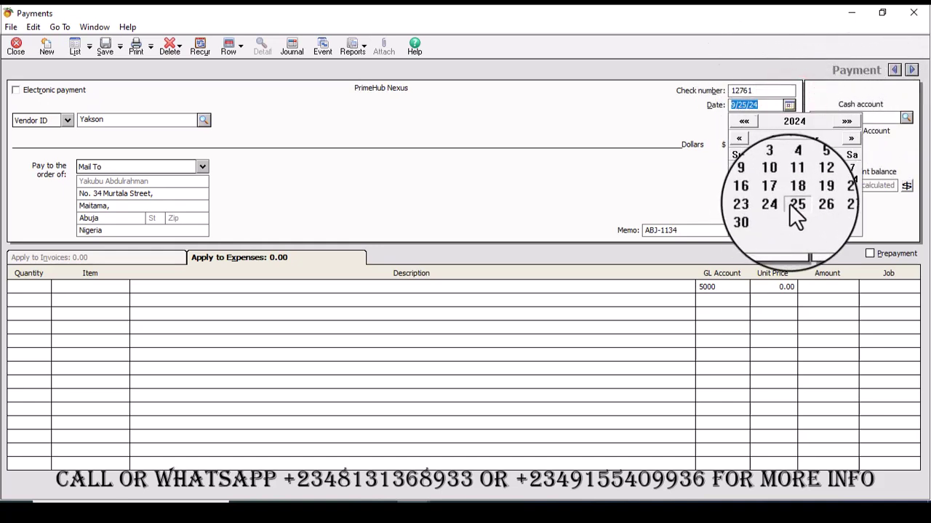
pyautogui.click(789, 203)
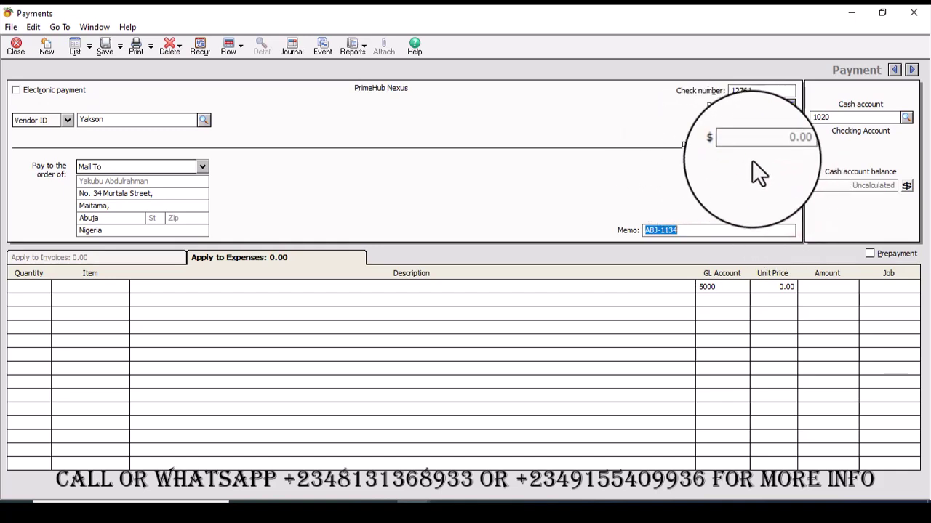
pyautogui.click(906, 117)
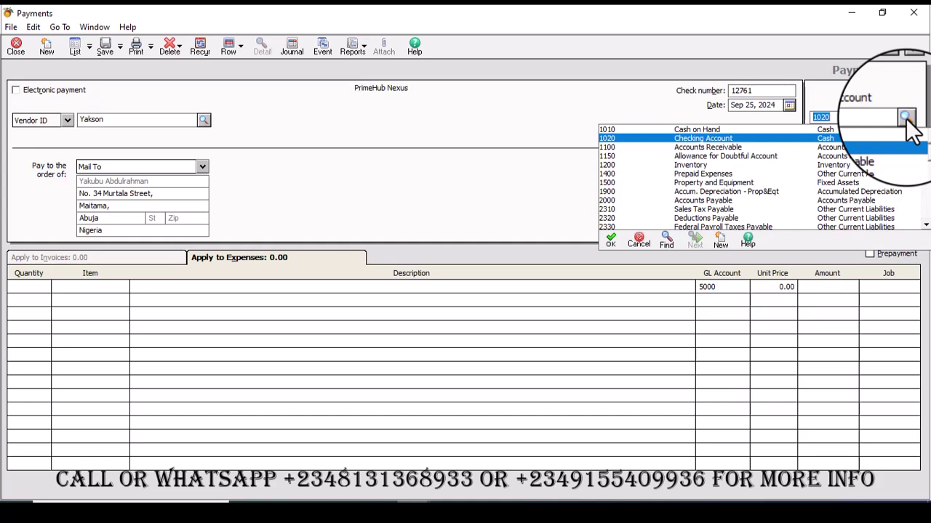
pyautogui.doubleClick(707, 139)
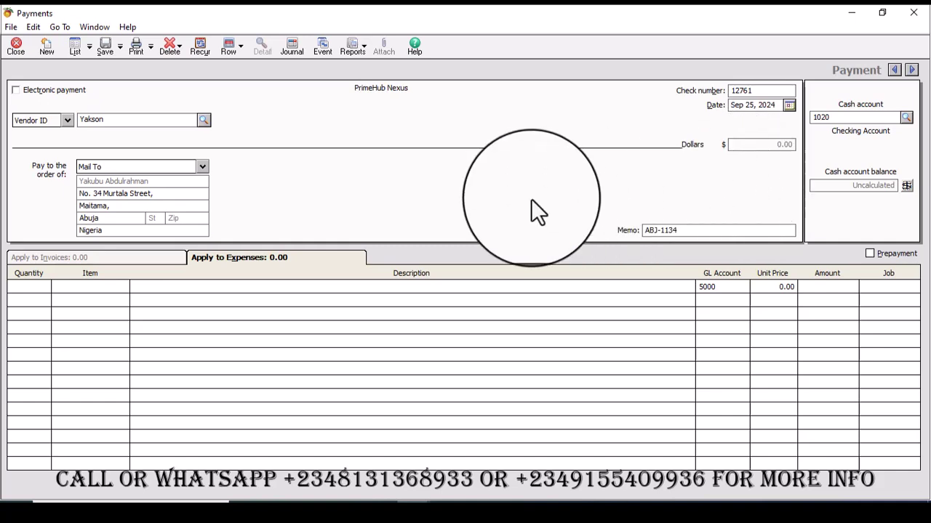
# - Mark the payment as a prepayment and enter 50,000.00 on the GL 2000 line
pyautogui.click(869, 254)
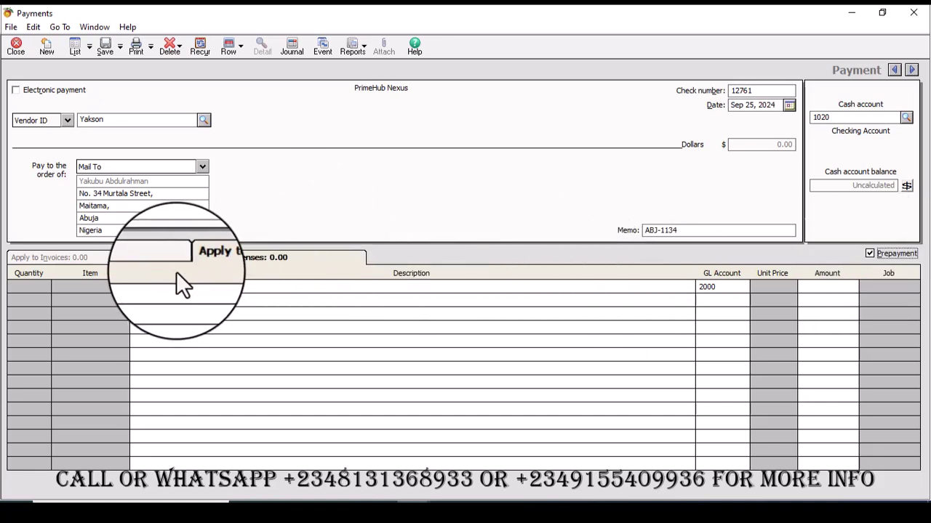
pyautogui.click(826, 285)
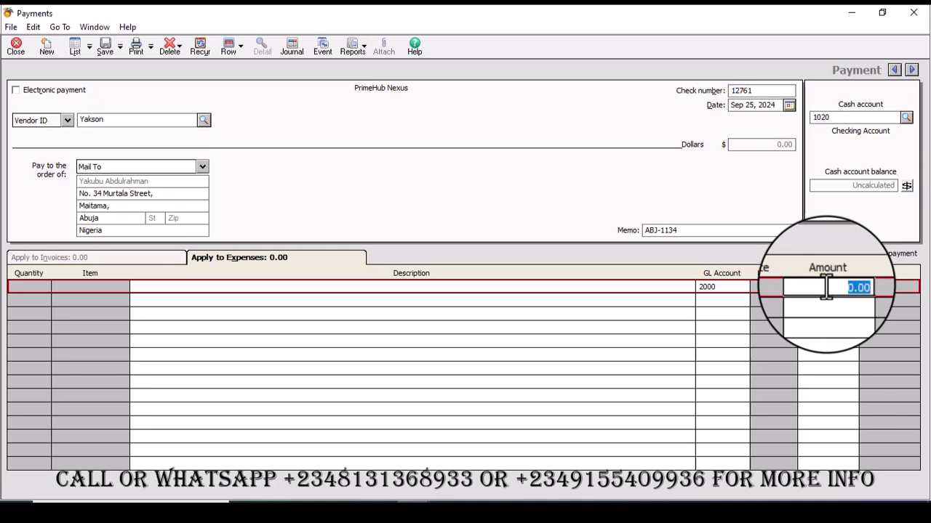
pyautogui.write('50000')
pyautogui.press('Tab')
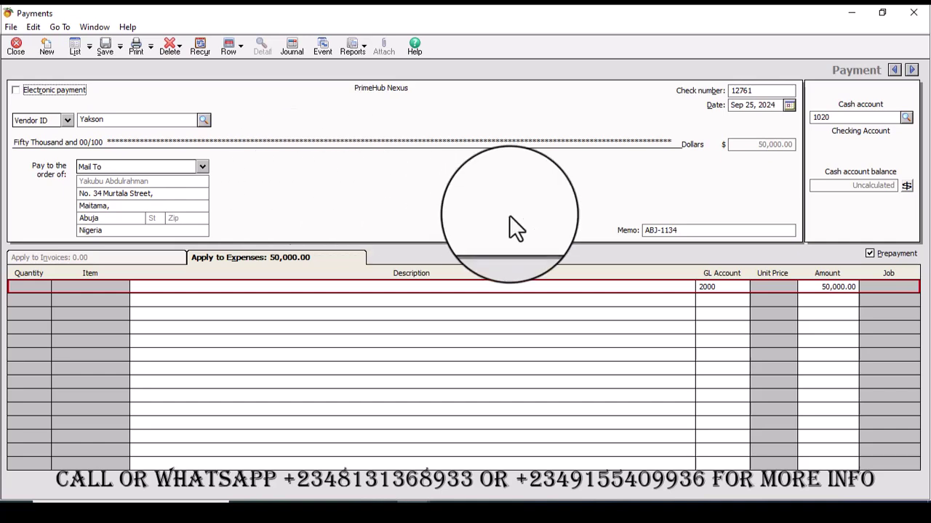
# - Save the Yakson prepayment and close the Payments window
pyautogui.click(119, 48)
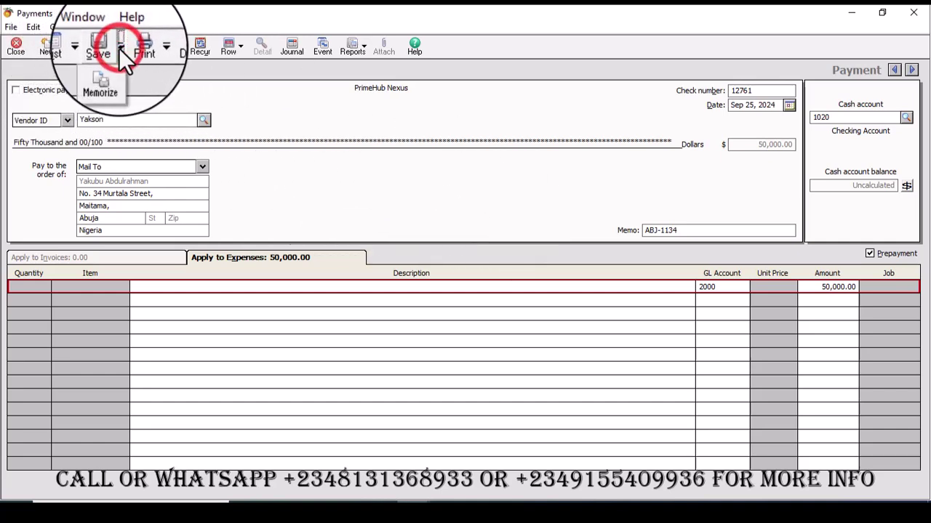
pyautogui.click(107, 44)
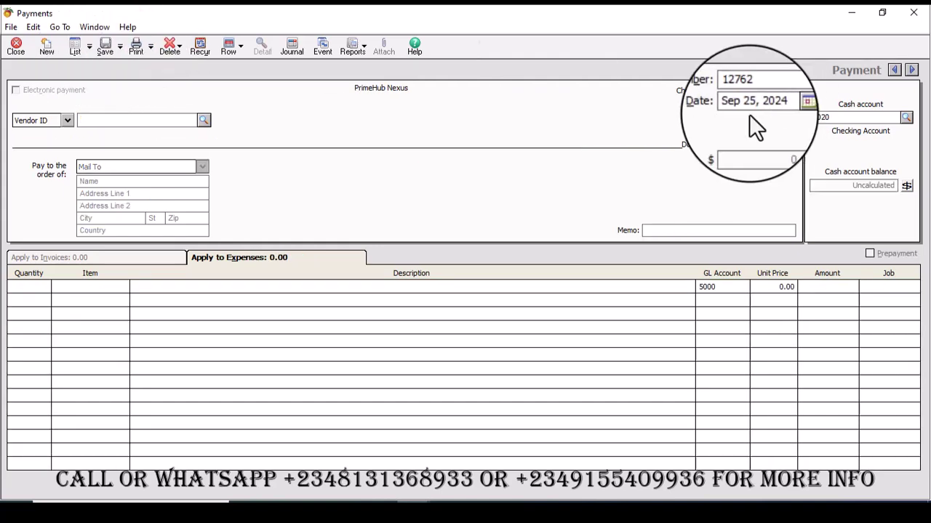
pyautogui.click(913, 15)
pyautogui.click(256, 29)
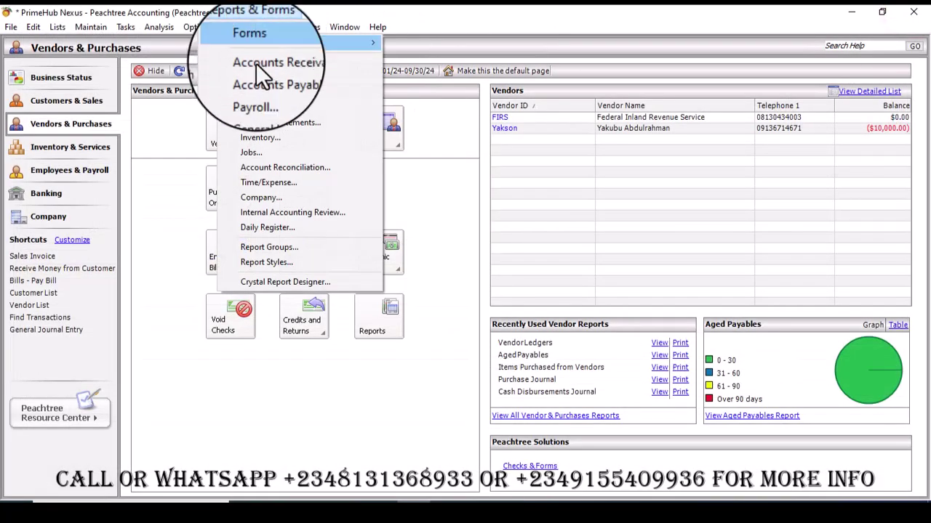
# - Open the <Standard> Balance Sheet options under Financial Statements
pyautogui.click(292, 123)
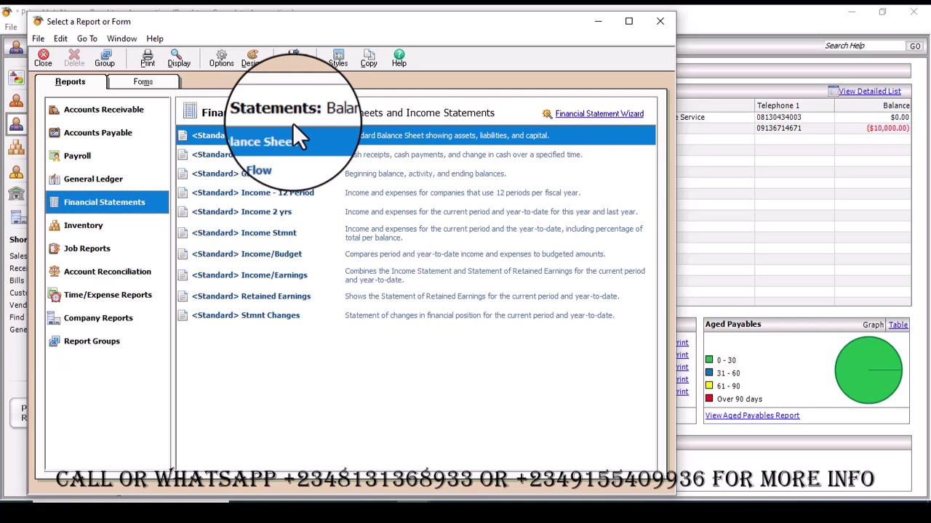
pyautogui.click(283, 135)
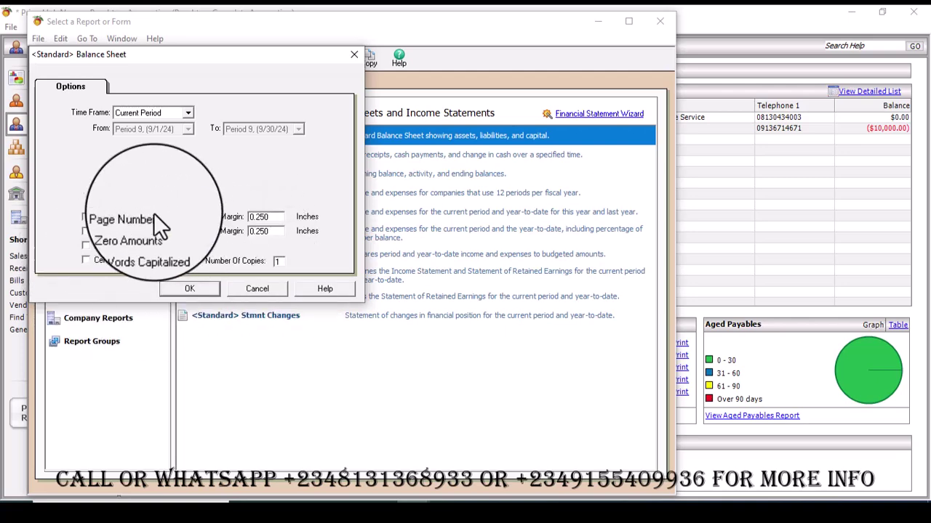
# - Run the Period 9 Balance Sheet and scroll down to Accounts Payable (60,000.00)
pyautogui.click(215, 295)
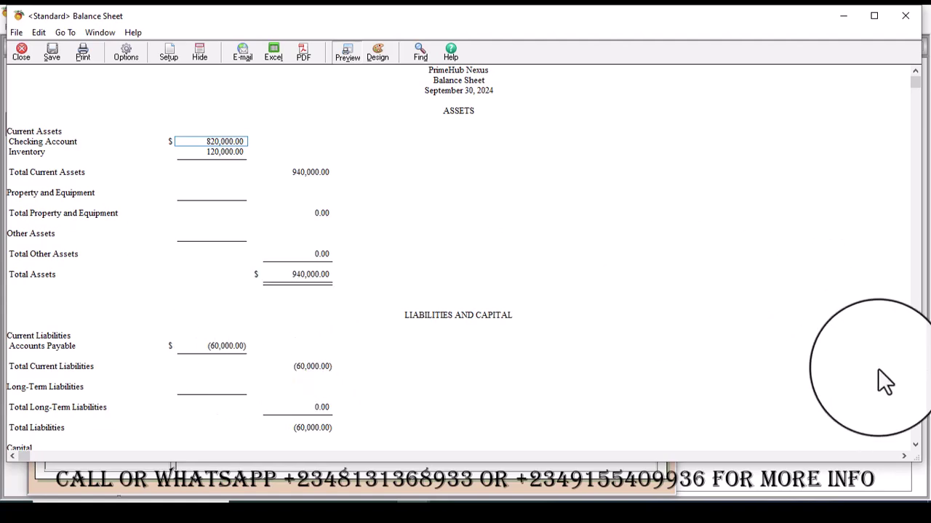
pyautogui.click(916, 445)
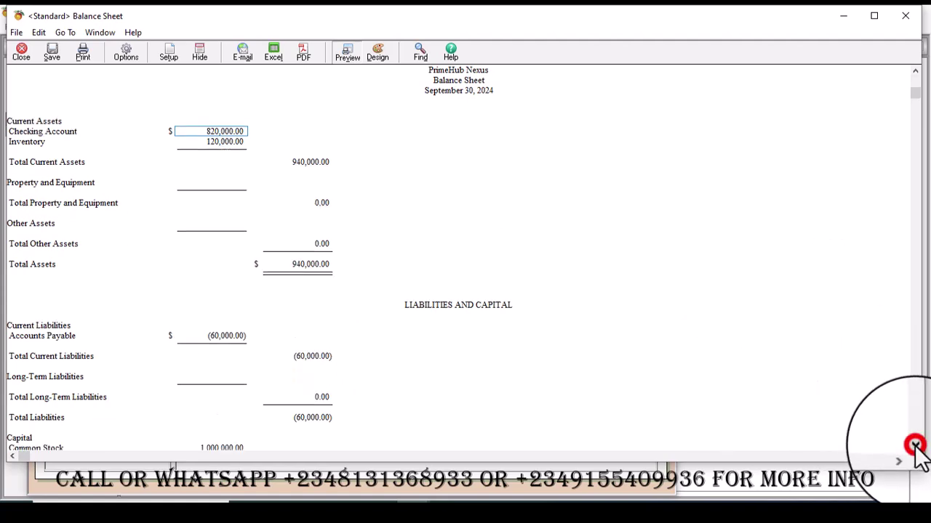
pyautogui.click(915, 445)
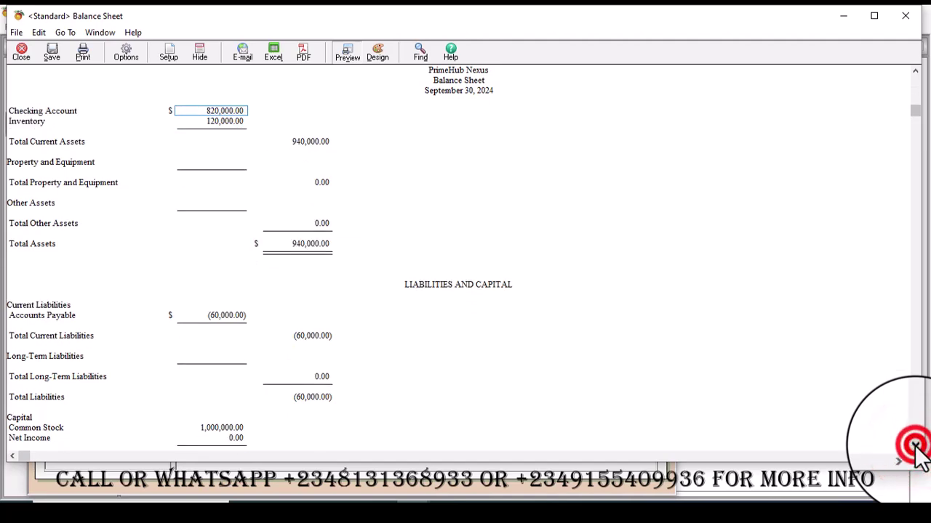
pyautogui.doubleClick(217, 325)
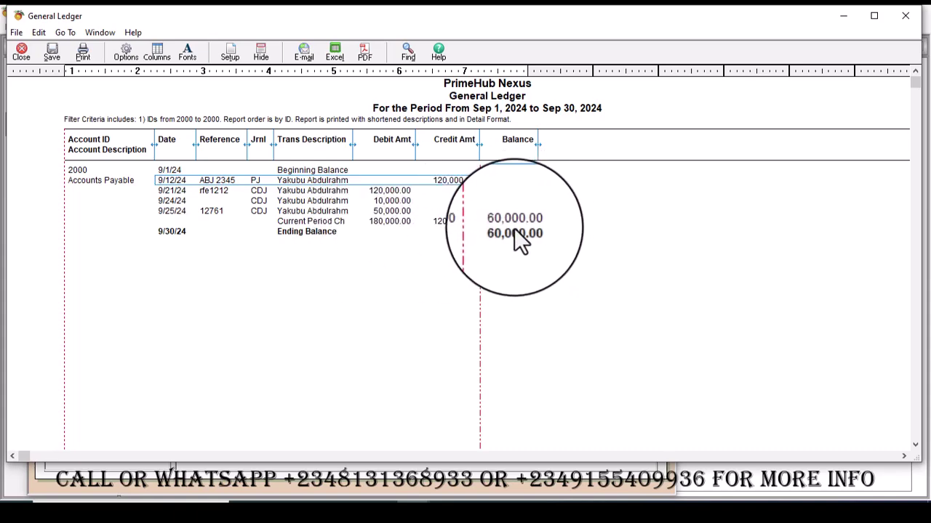
pyautogui.click(905, 16)
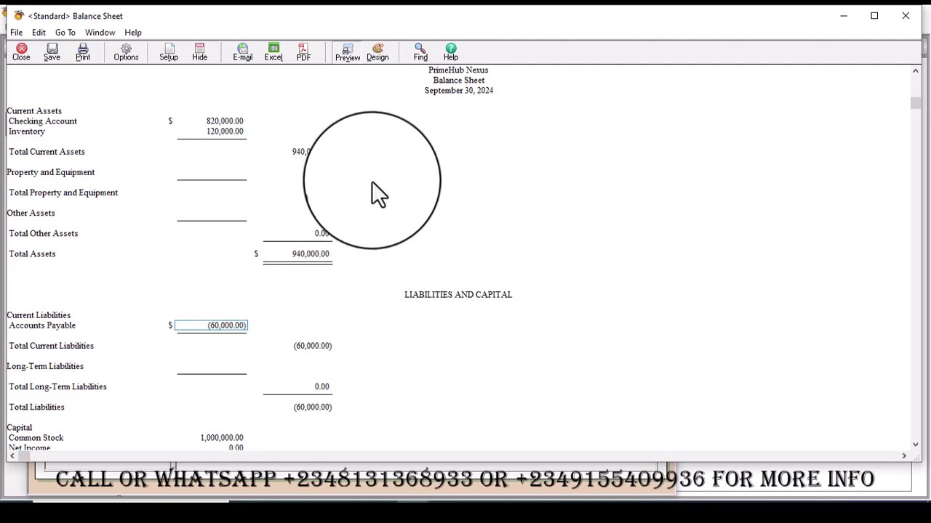
# - Close the Balance Sheet and the Select a Report or Form window
pyautogui.click(23, 56)
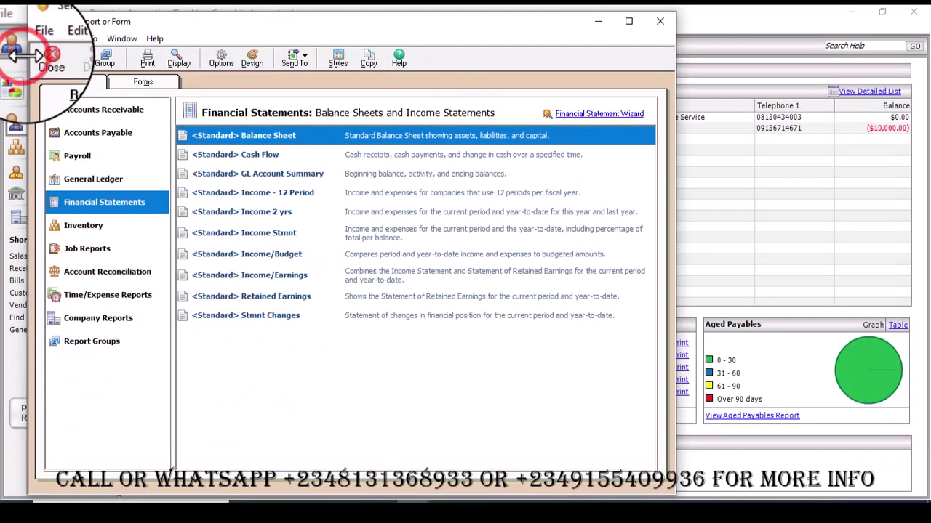
pyautogui.click(664, 21)
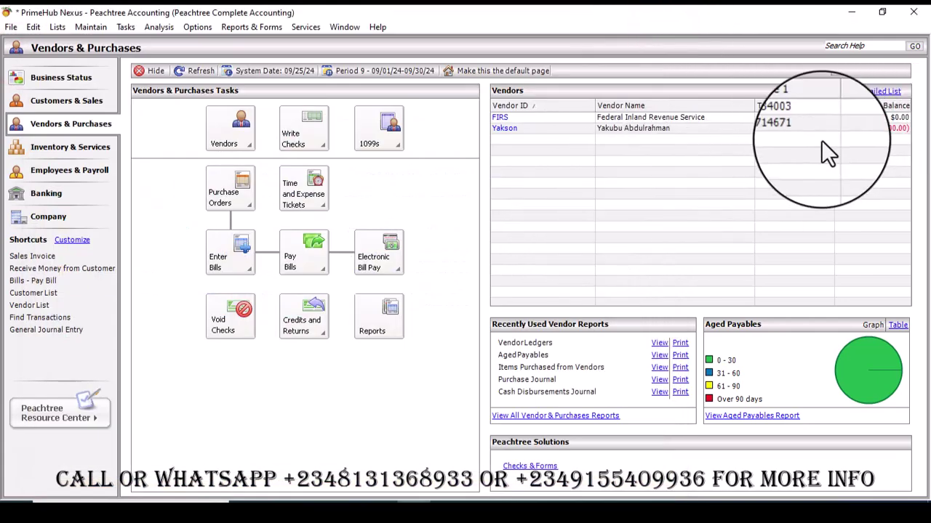
pyautogui.click(856, 128)
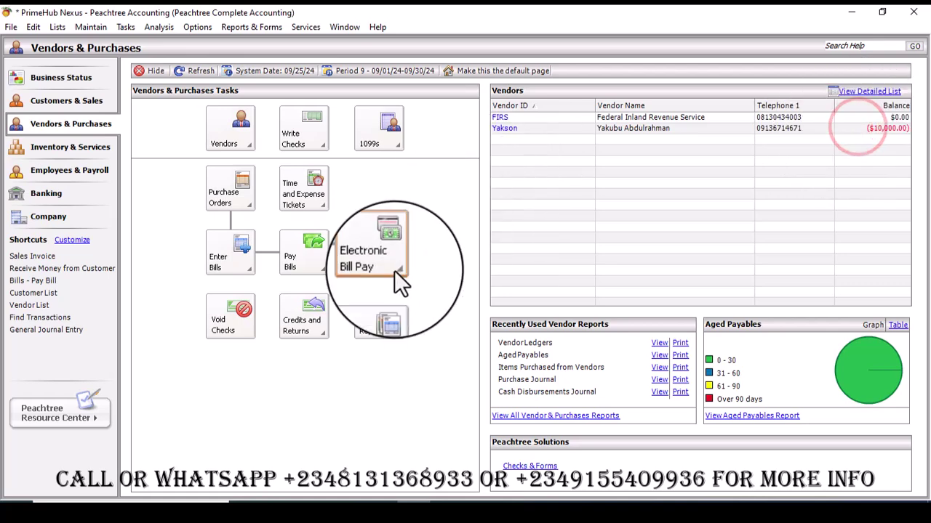
# - Start a new full-screen purchase bill for vendor Yakson with Net 30 Days terms
pyautogui.click(245, 265)
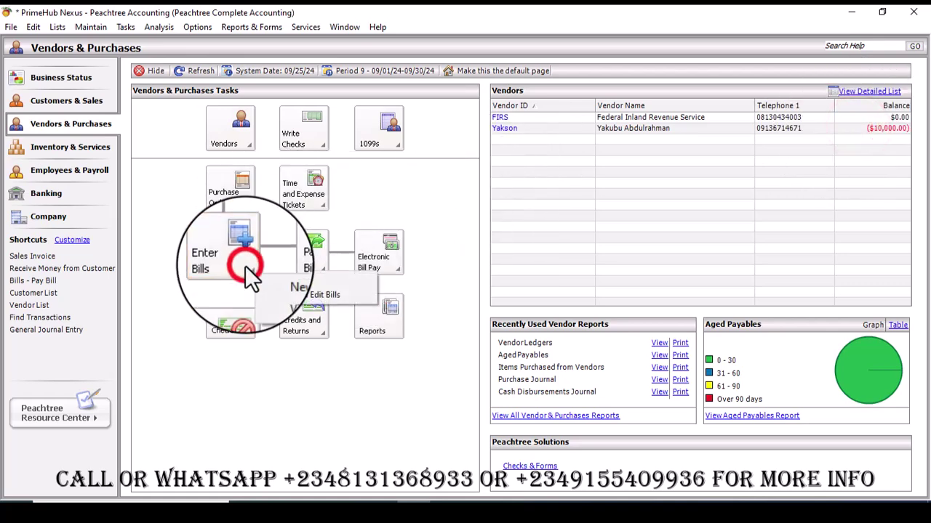
pyautogui.click(288, 281)
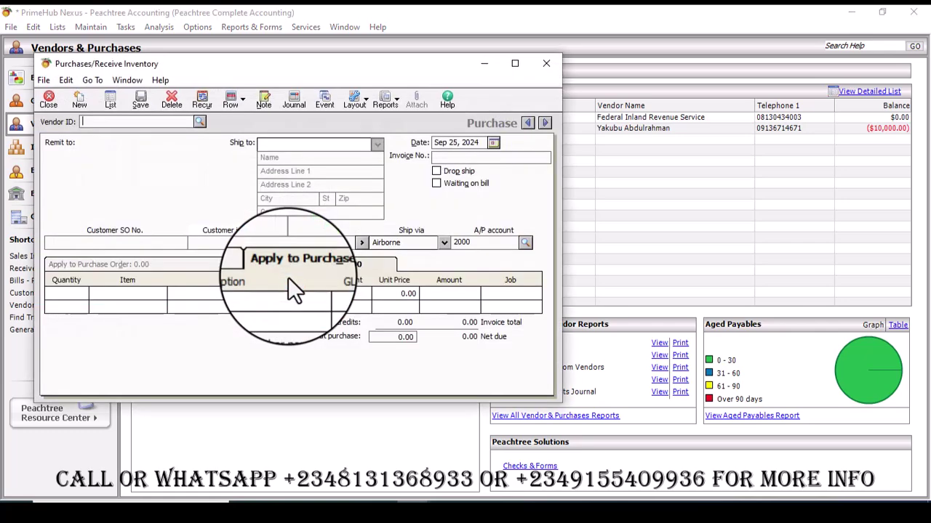
pyautogui.click(515, 63)
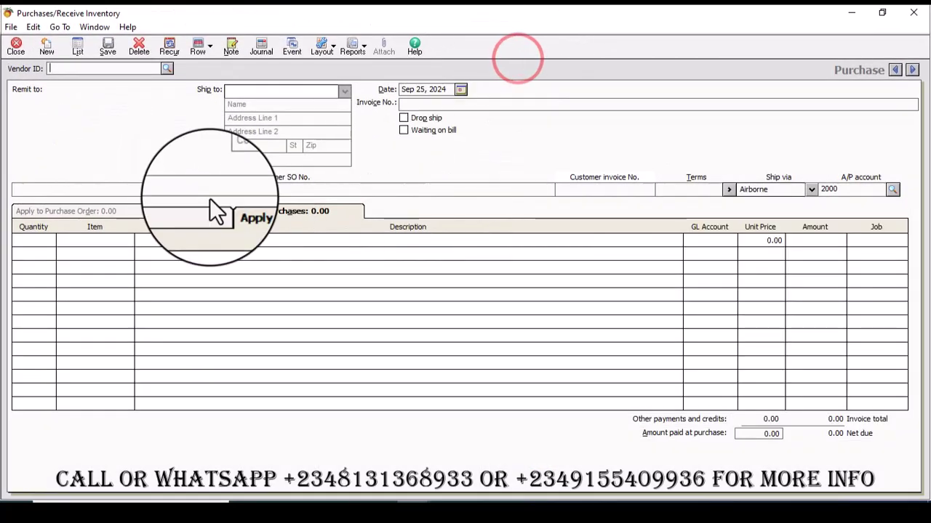
pyautogui.click(167, 68)
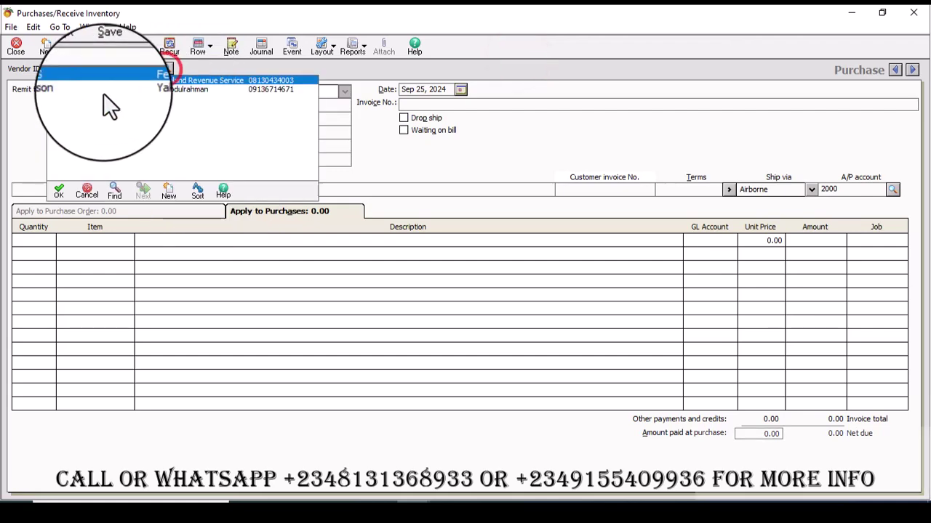
pyautogui.click(101, 88)
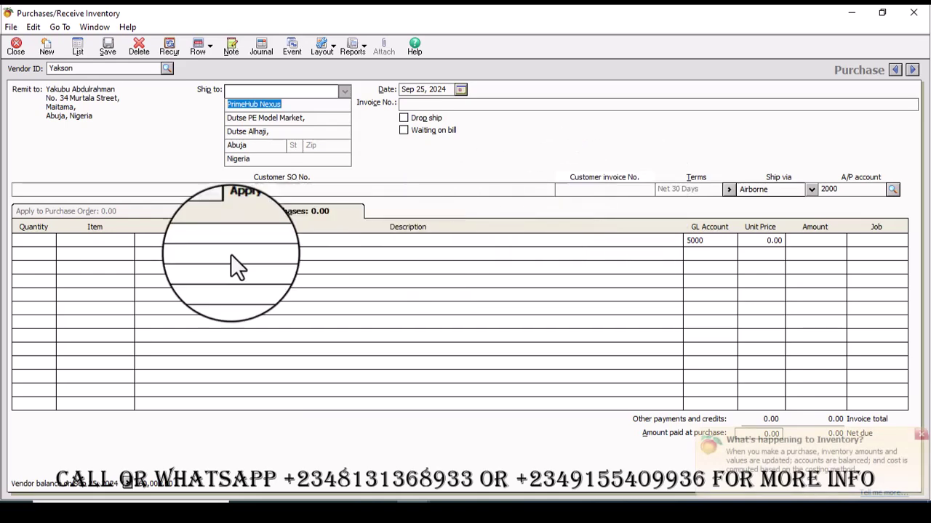
# - Add a Peak Milk Powder line to the bill with an amount of 50,000.00
pyautogui.click(86, 240)
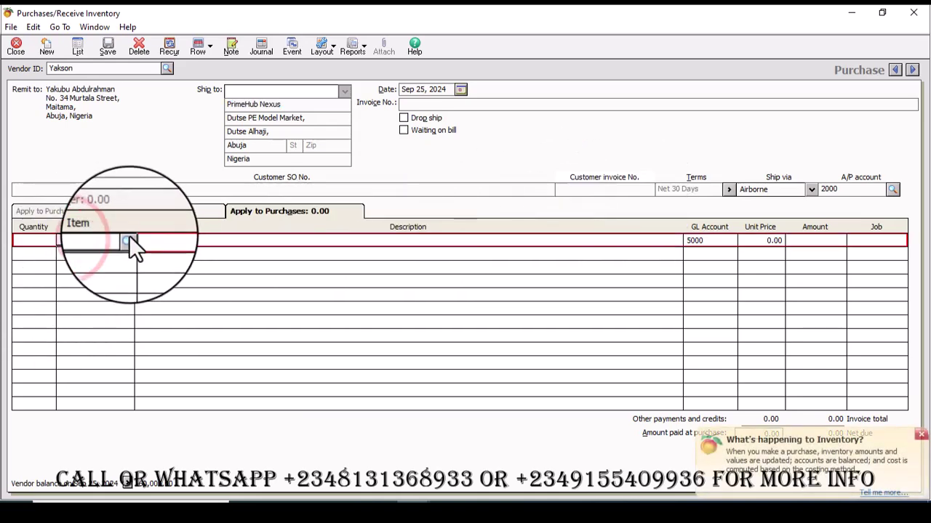
pyautogui.click(129, 238)
pyautogui.click(94, 248)
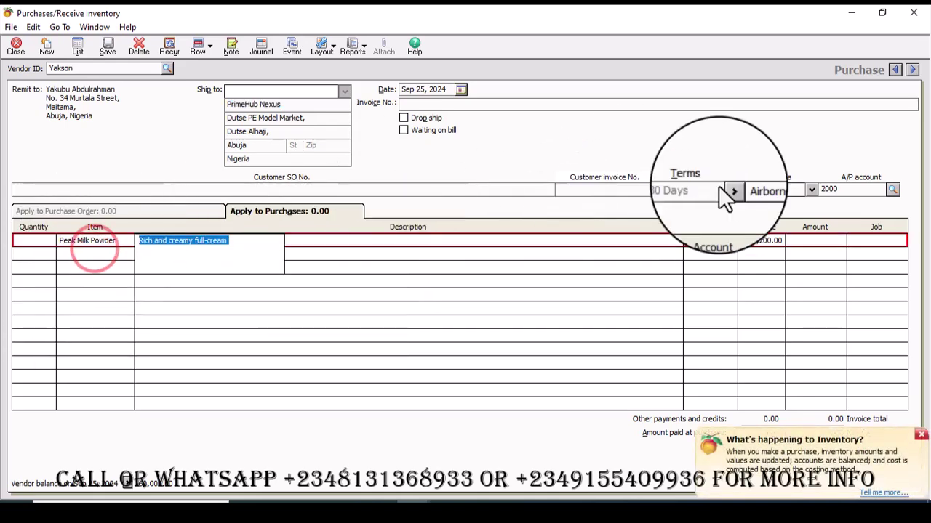
pyautogui.click(803, 240)
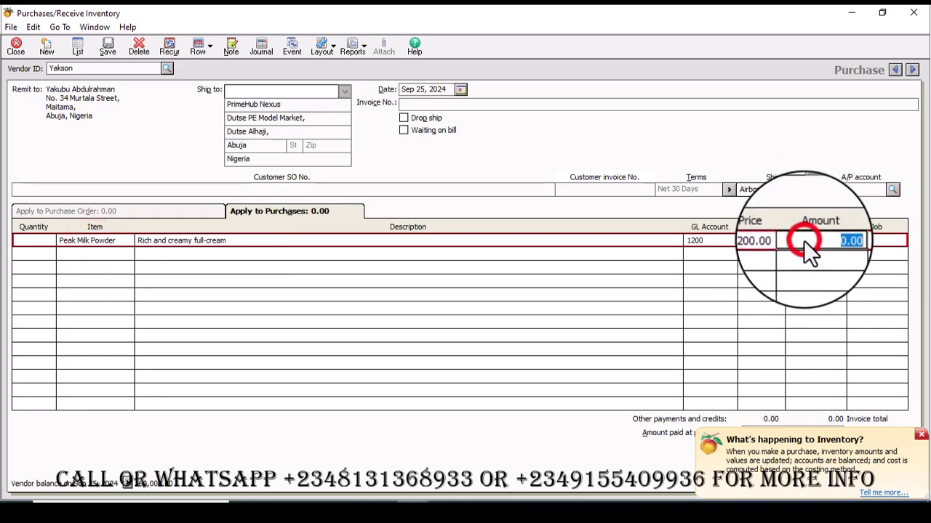
pyautogui.write('50,000')
pyautogui.press('Tab')
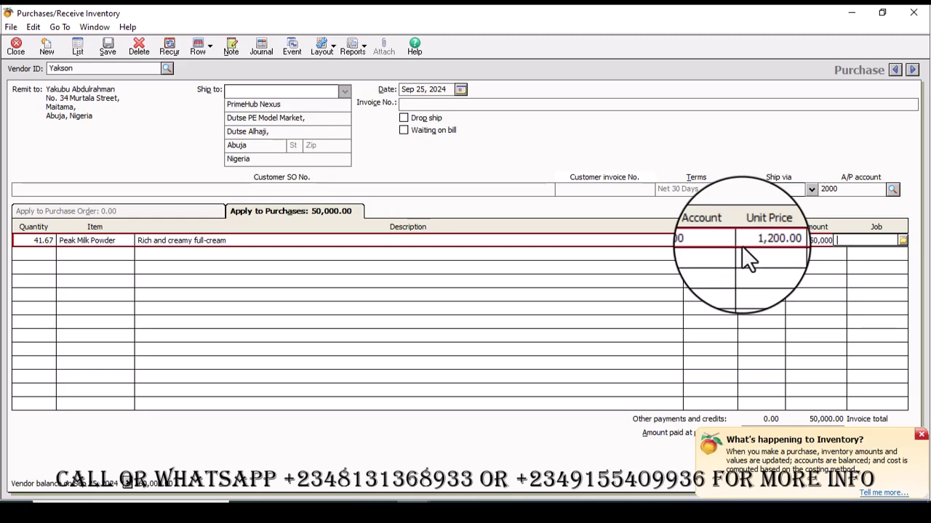
pyautogui.click(797, 241)
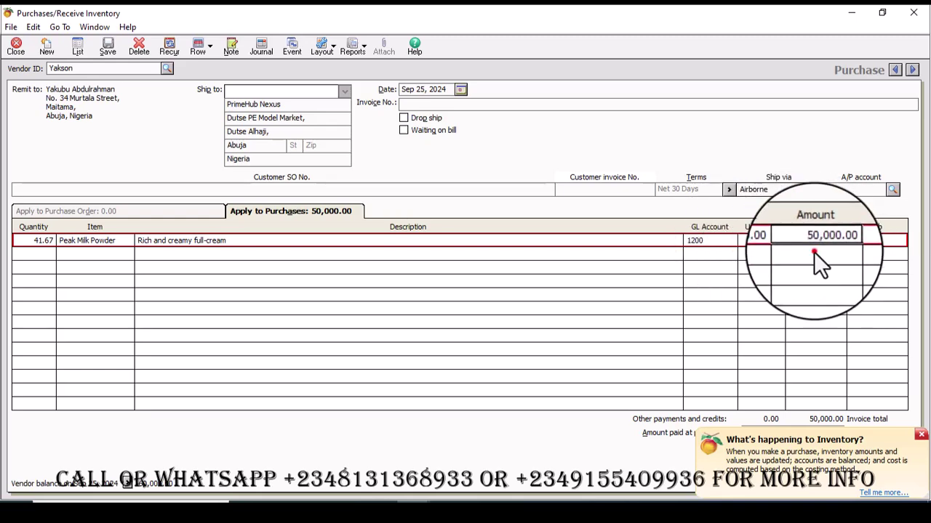
pyautogui.click(813, 252)
pyautogui.click(803, 242)
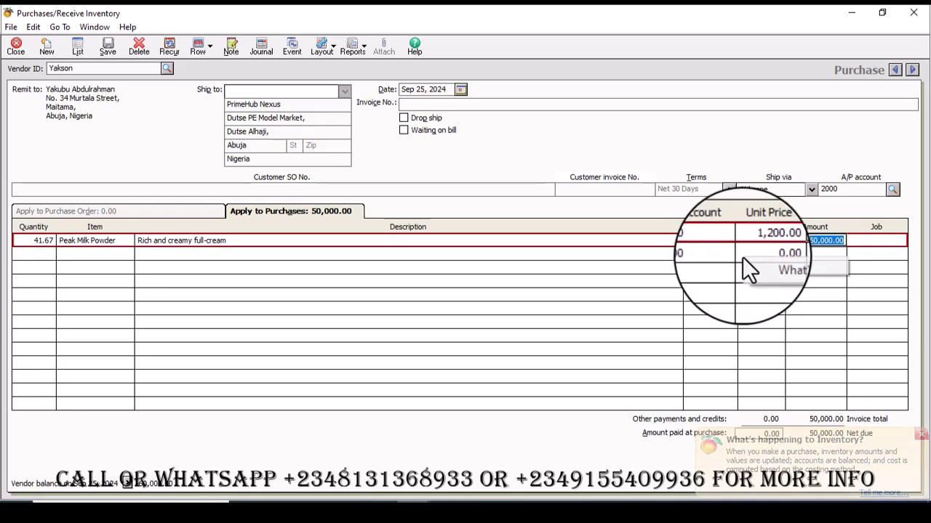
# - Change the Peak Milk Powder line to 50 units at 1,200.00, totaling 60,000.00
pyautogui.click(715, 259)
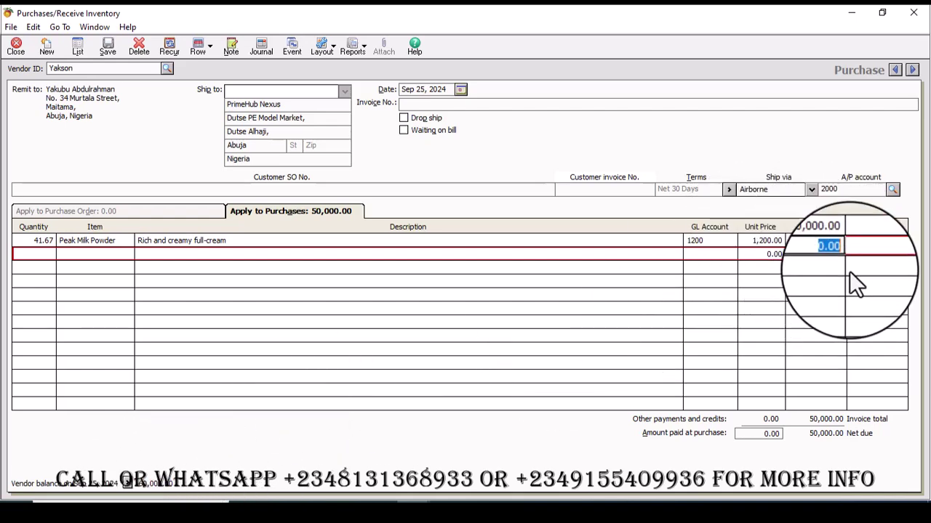
pyautogui.click(813, 242)
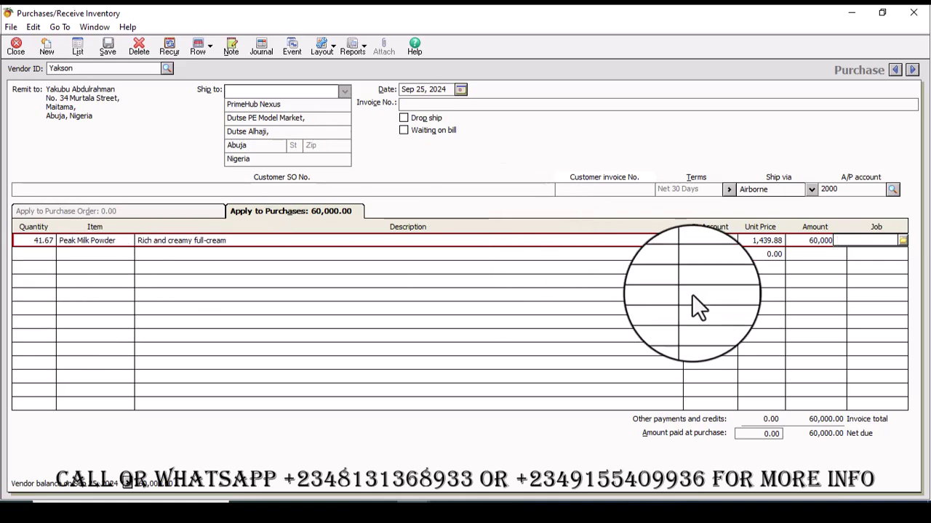
pyautogui.click(761, 239)
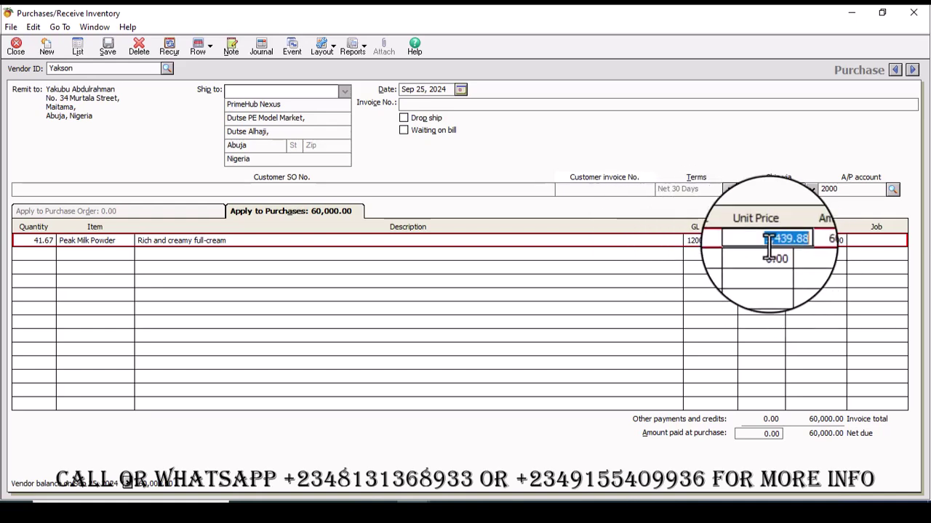
pyautogui.click(38, 241)
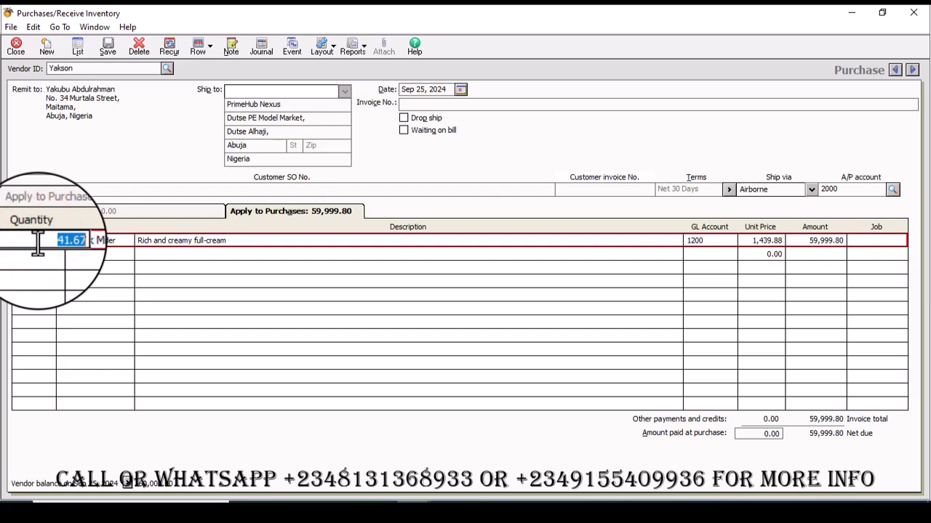
pyautogui.click(749, 242)
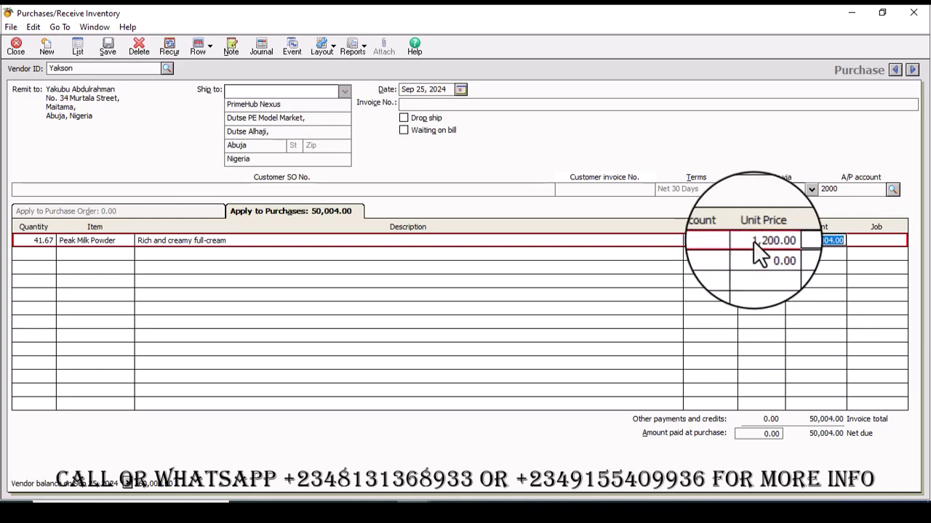
pyautogui.click(33, 240)
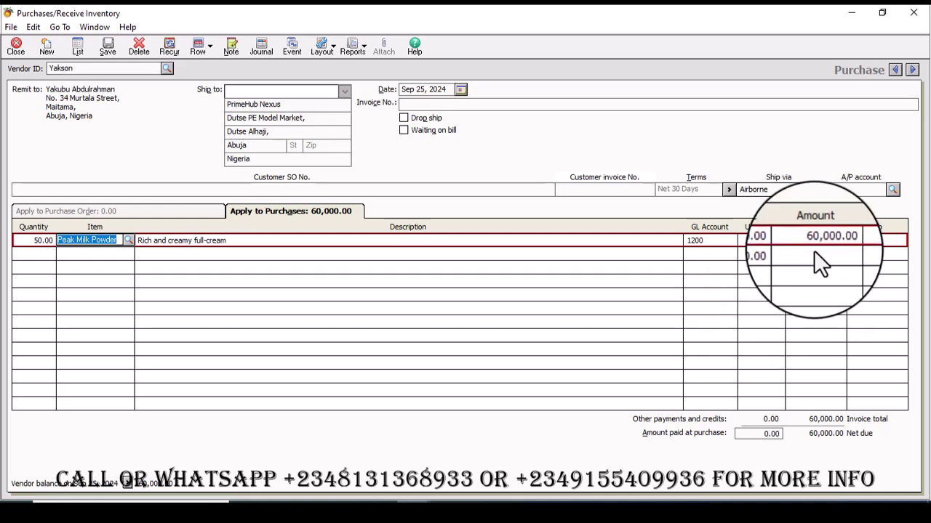
# - Save the 60,000.00 Peak Milk Powder bill with invoice number 0012 after clearing the missing-invoice warning
pyautogui.click(108, 46)
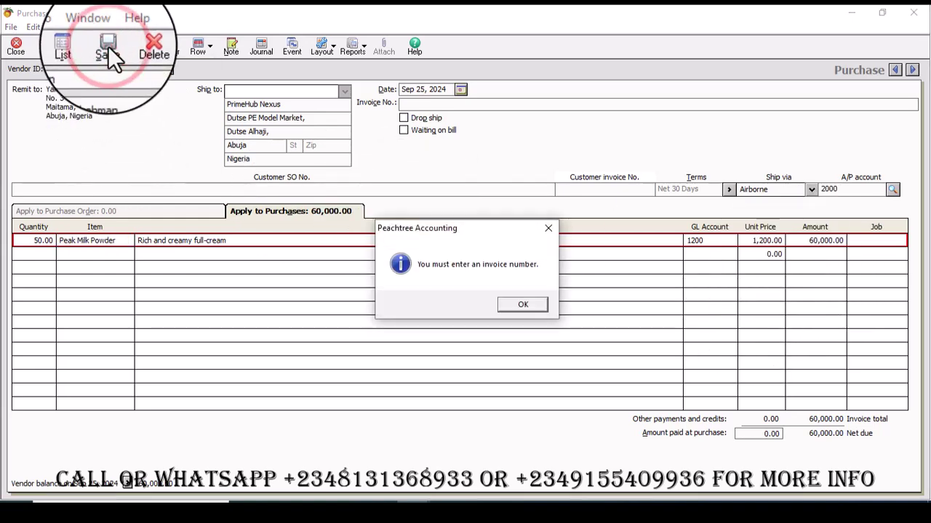
pyautogui.click(512, 307)
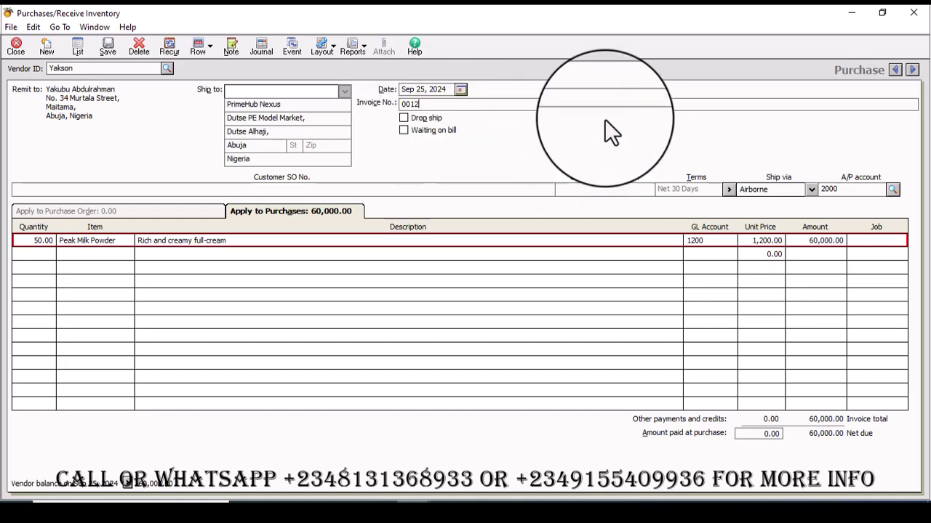
pyautogui.click(113, 46)
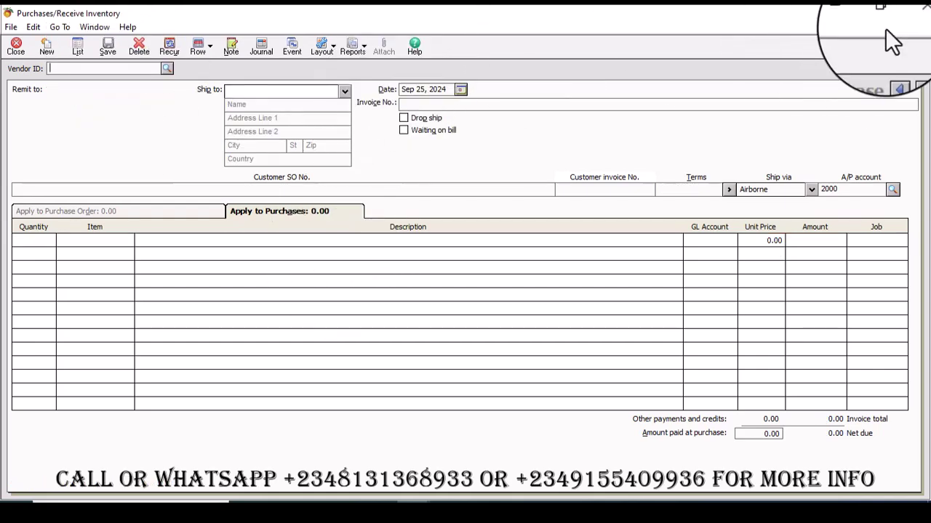
# - Close the purchase form and open the <Standard> Balance Sheet report options under Financial Statements
pyautogui.click(919, 16)
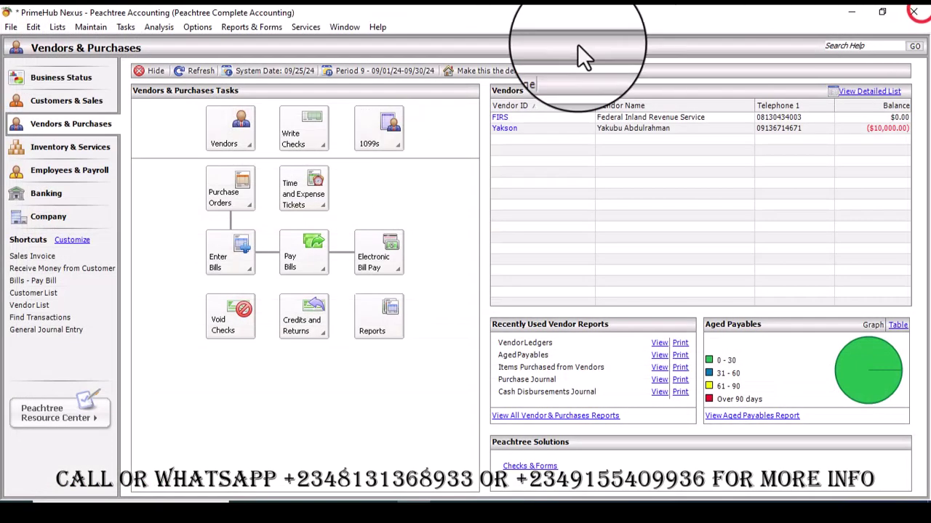
pyautogui.click(265, 29)
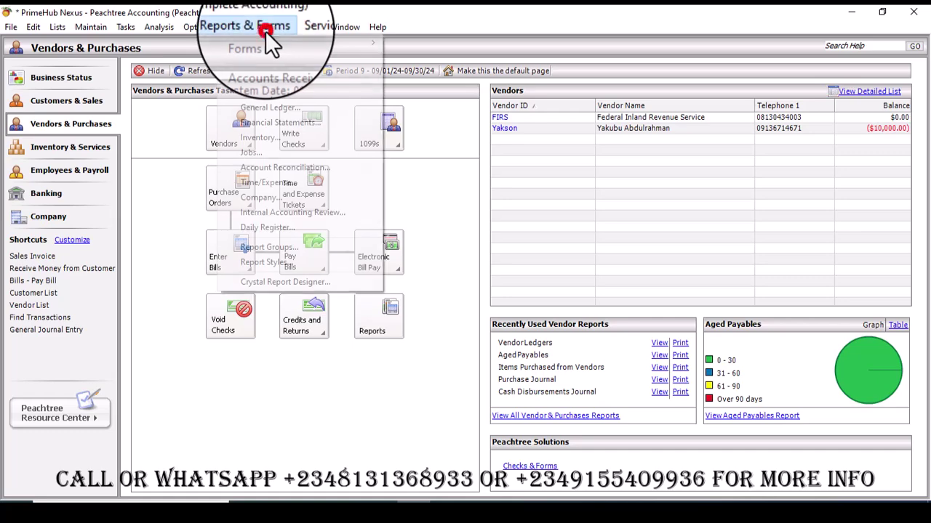
pyautogui.click(279, 121)
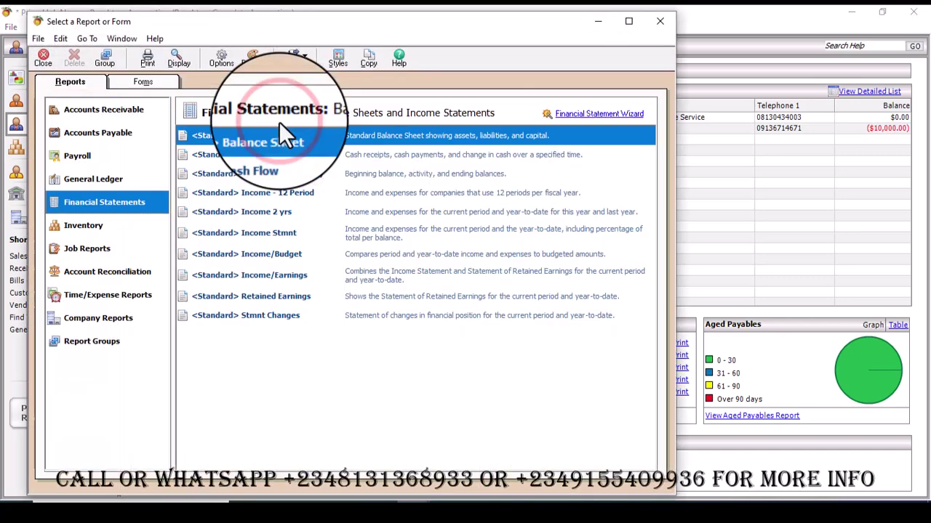
pyautogui.doubleClick(319, 128)
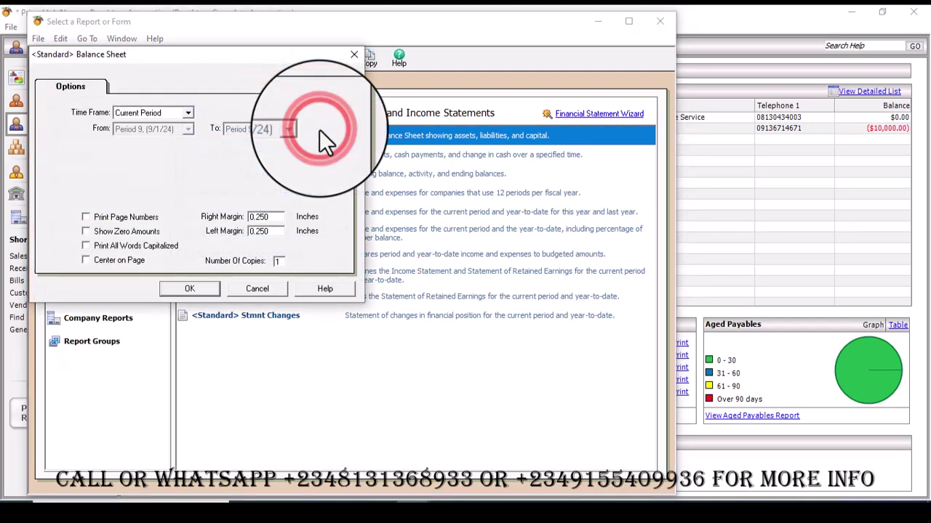
# - Generate the current-period Balance Sheet and review Checking 820,000.00 and Inventory 180,000.00
pyautogui.click(181, 291)
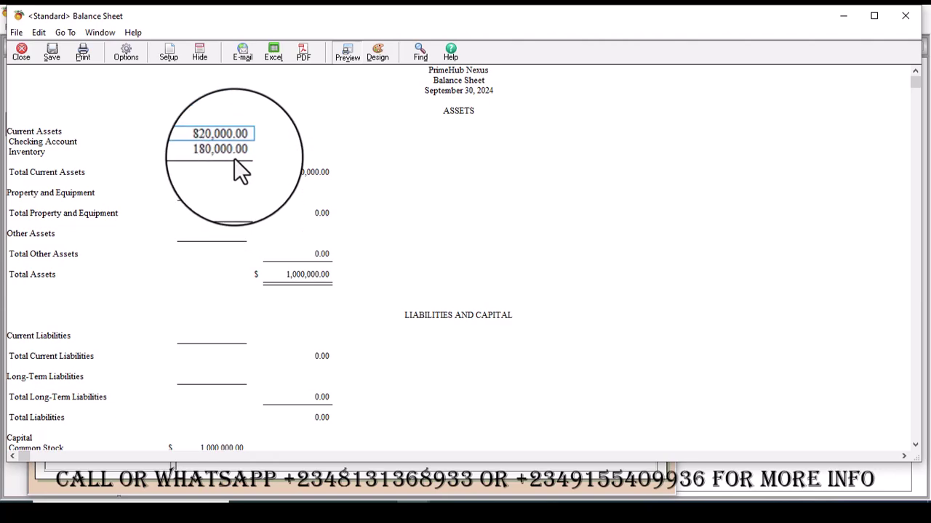
pyautogui.scroll(-5, 234, 157)
pyautogui.scroll(6, 231, 146)
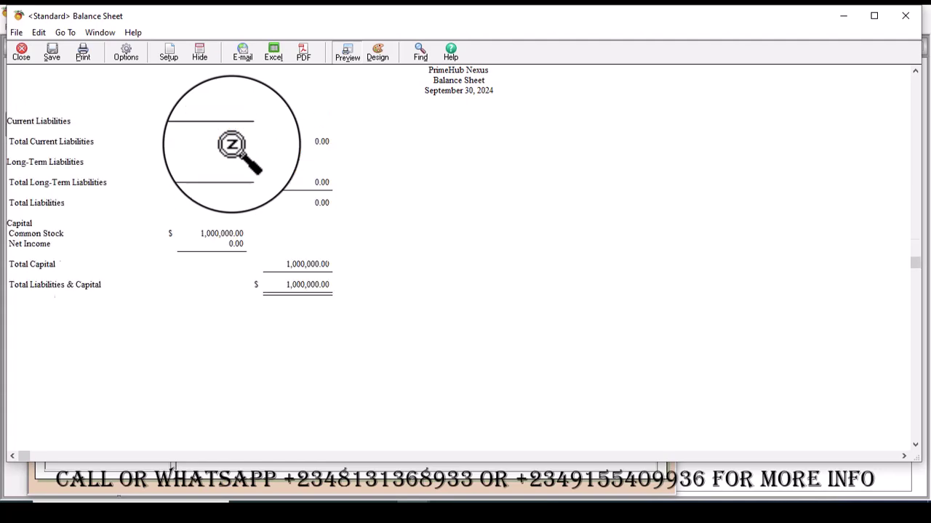
pyautogui.click(421, 178)
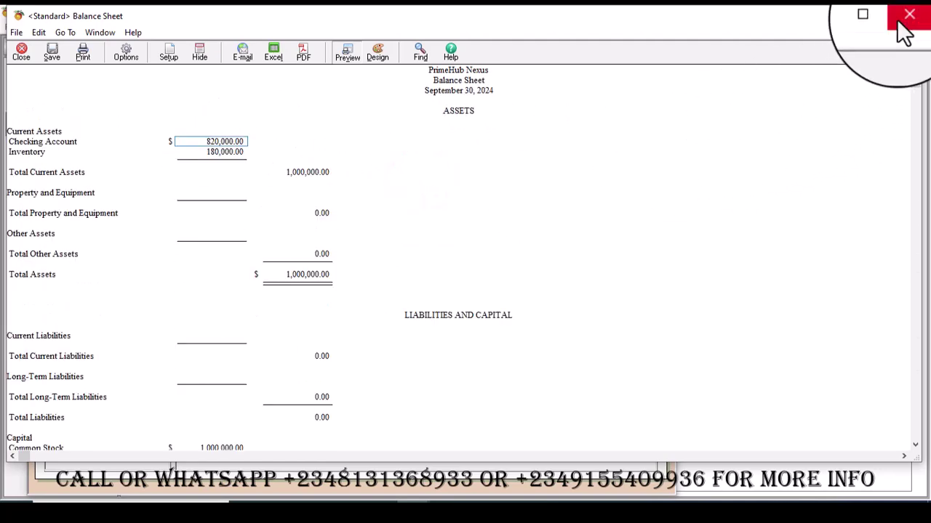